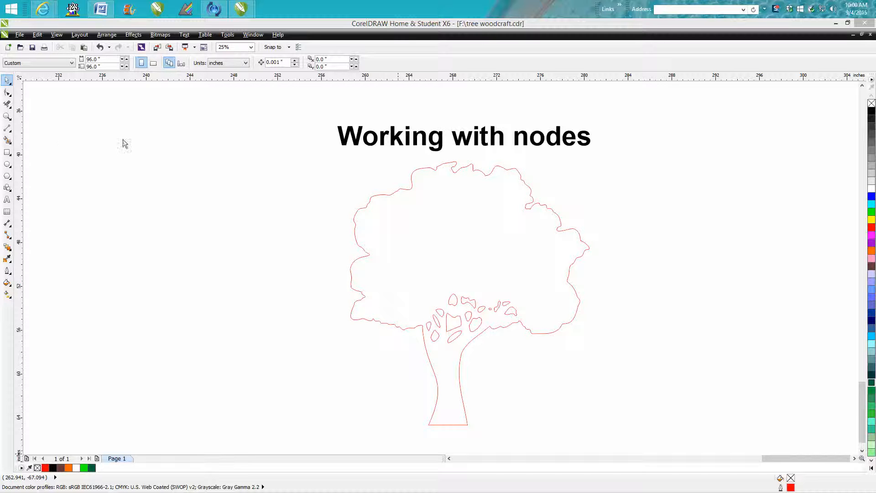
# Display the nodes of the tree outline by selecting its curve with the Shape tool
pyautogui.click(7, 117)
pyautogui.moveTo(453, 154); pyautogui.dragTo(500, 190)
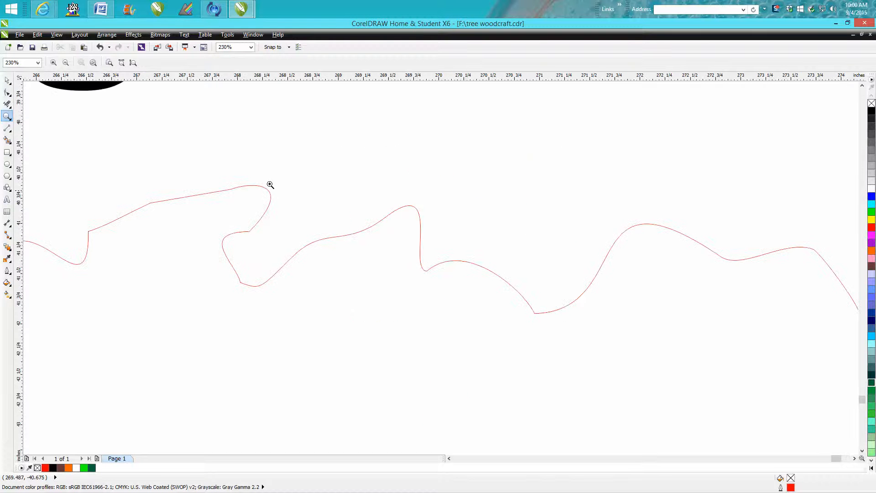
pyautogui.press('F10')
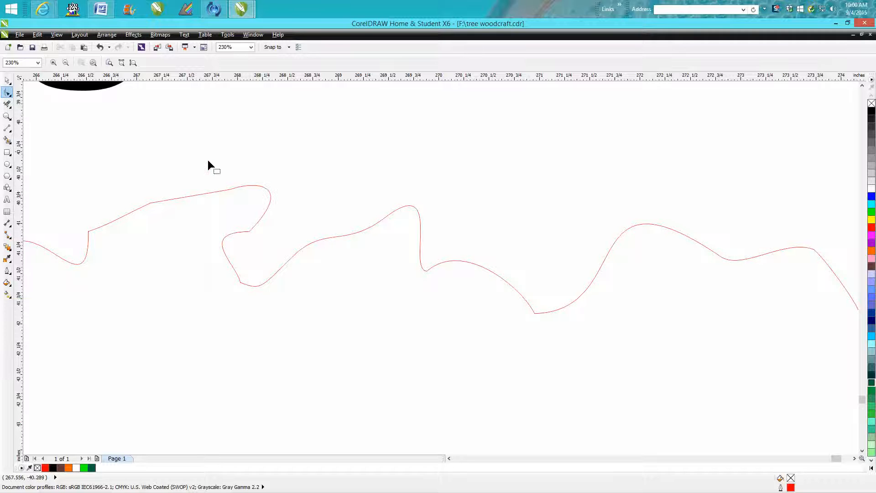
pyautogui.click(269, 192)
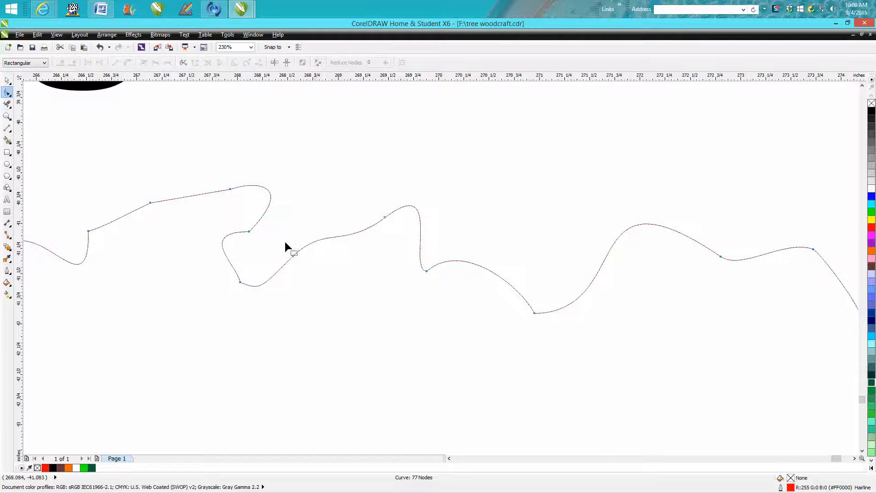
pyautogui.scroll(-5, 286, 251)
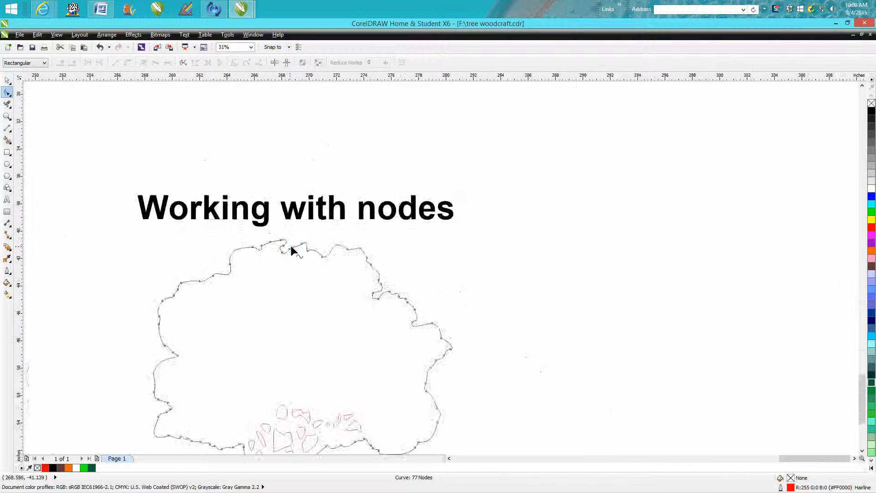
pyautogui.scroll(-2, 318, 256)
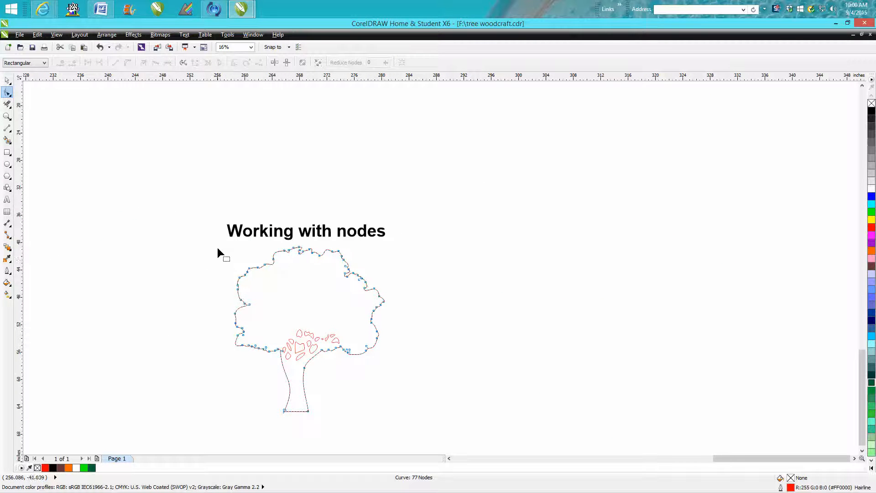
# Try reducing the nodes of the whole tree outline, and undo the reduction
pyautogui.moveTo(217, 240); pyautogui.dragTo(403, 430)
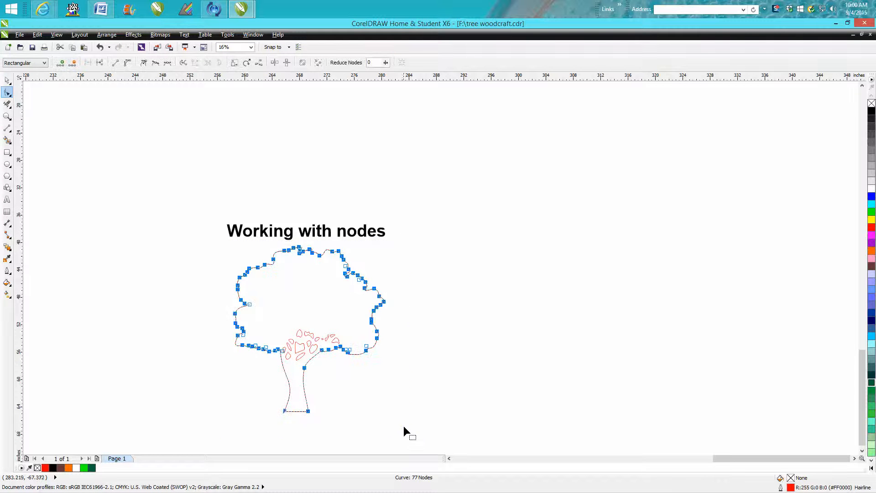
pyautogui.click(371, 62)
pyautogui.click(357, 64)
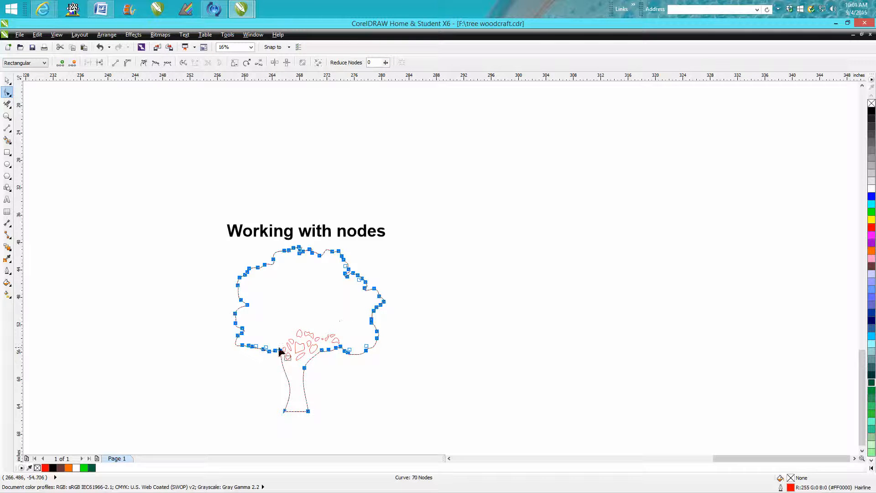
pyautogui.click(100, 47)
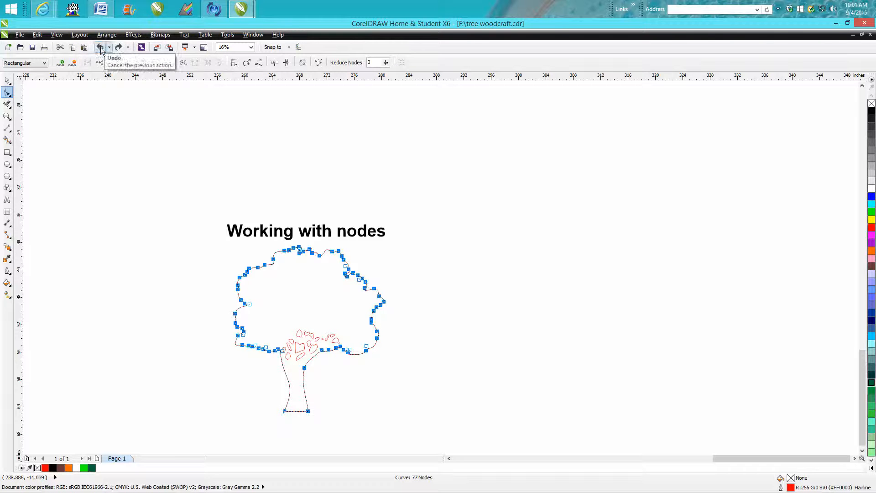
# Reshape the small peak at the top of the tree crown by tilting its node's curve handle up and away to the left
pyautogui.click(8, 116)
pyautogui.moveTo(286, 236); pyautogui.dragTo(381, 278)
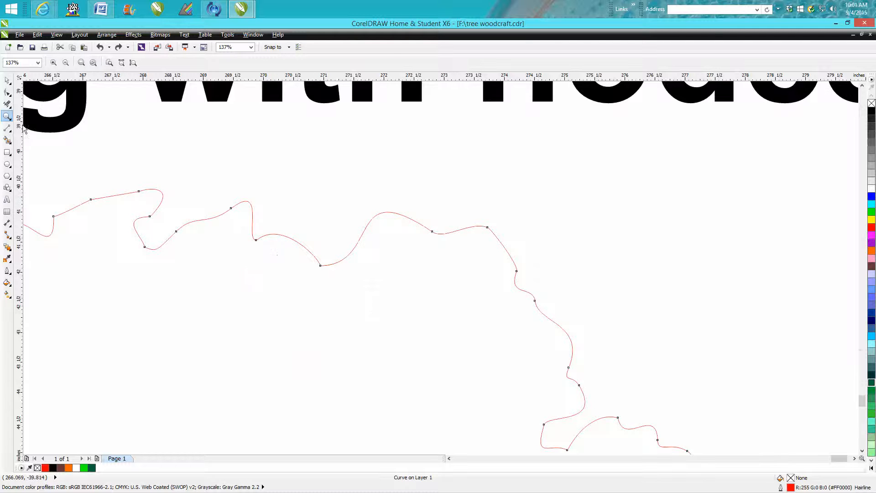
pyautogui.click(9, 92)
pyautogui.moveTo(230, 209); pyautogui.dragTo(205, 173)
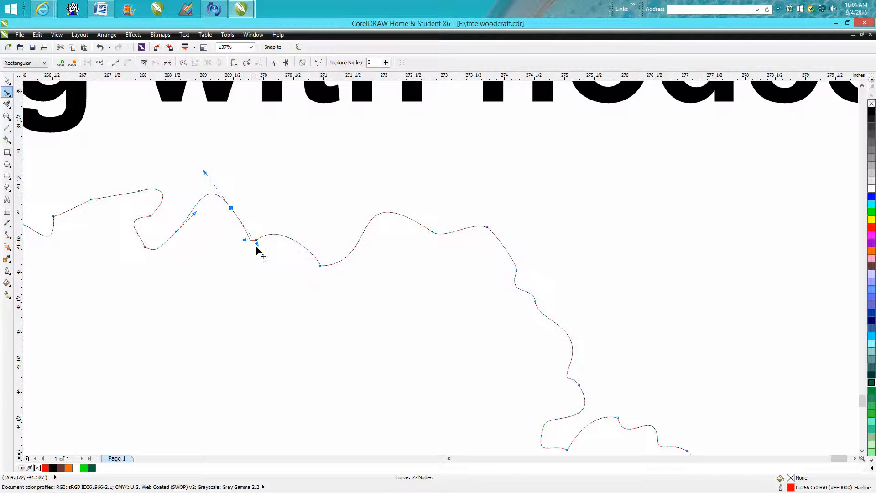
# Try bending the descending side of the peak with the node's lower handle, inspect the kink up close, and undo the bend
pyautogui.moveTo(258, 244); pyautogui.dragTo(256, 250)
pyautogui.click(269, 263)
pyautogui.click(6, 116)
pyautogui.moveTo(236, 228); pyautogui.dragTo(278, 267)
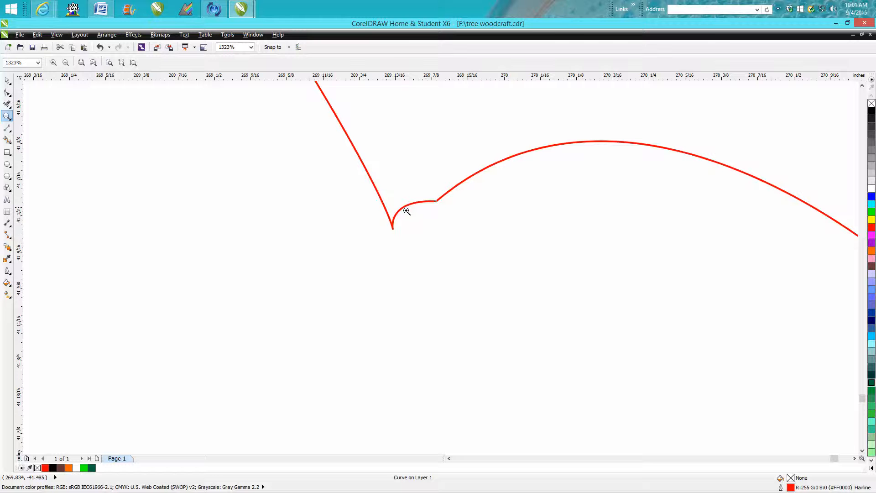
pyautogui.click(99, 47)
# Try converting the descending segment beside the peak to a straight line, and undo the conversion
pyautogui.rightClick(378, 188)
pyautogui.rightClick(377, 188)
pyautogui.rightClick(378, 187)
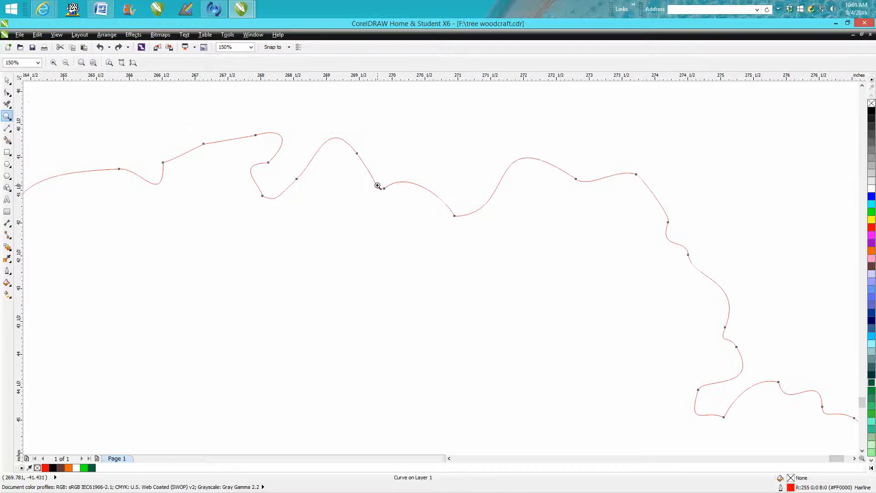
pyautogui.click(7, 92)
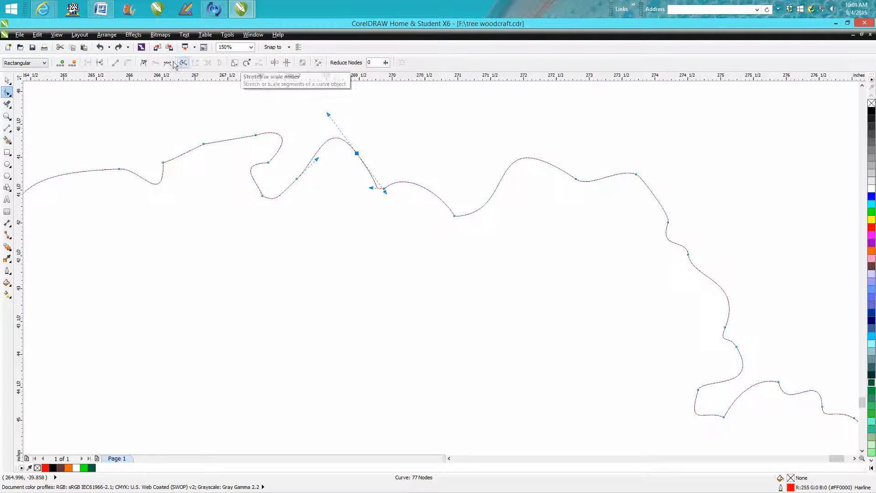
pyautogui.click(116, 65)
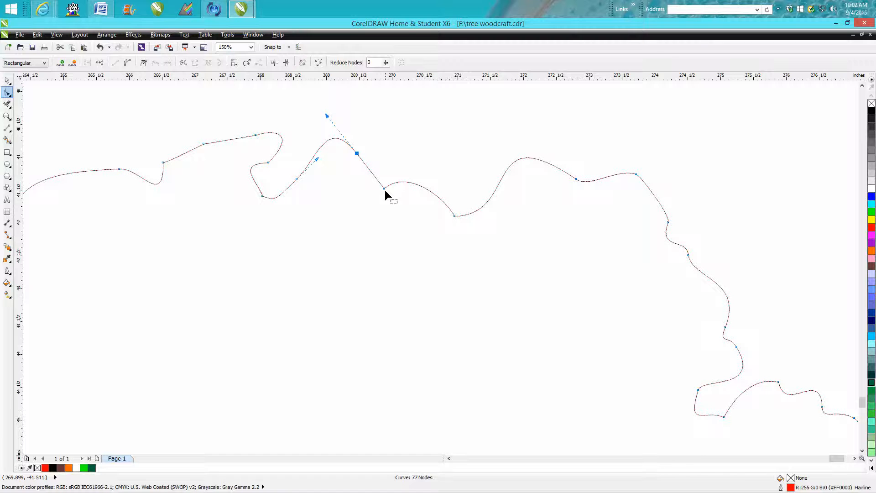
pyautogui.click(99, 49)
# Sharpen the valley after the peak by pulling its node's incoming handle down and to the left
pyautogui.click(369, 190)
pyautogui.moveTo(369, 190); pyautogui.dragTo(352, 206)
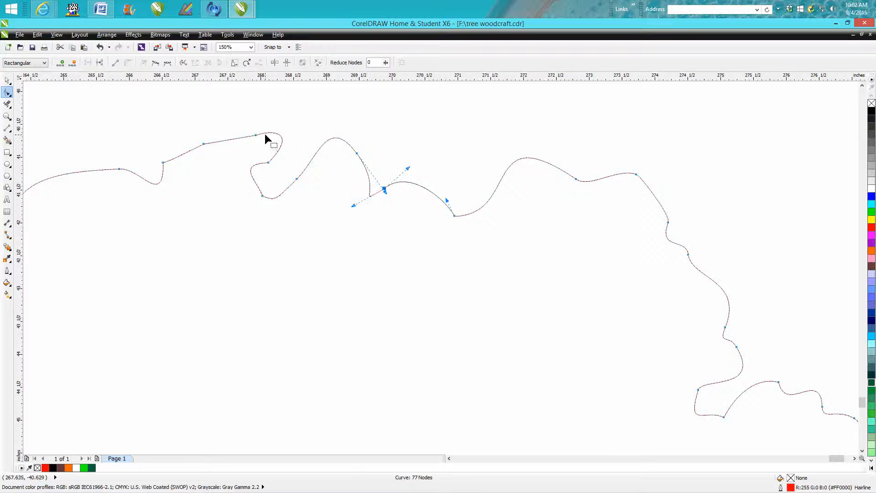
# Convert the node on the straight stretch left of the crown's notch to a smooth curve node and tilt its handles steeply
pyautogui.click(203, 144)
pyautogui.click(128, 62)
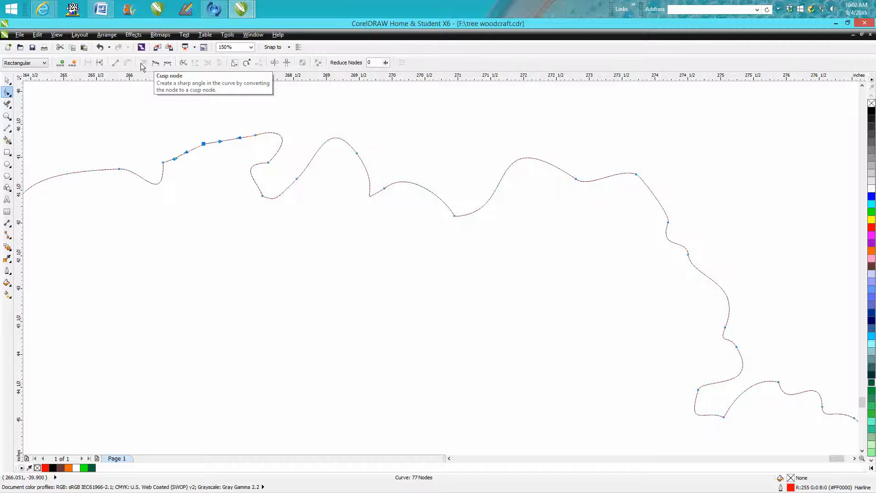
pyautogui.click(155, 63)
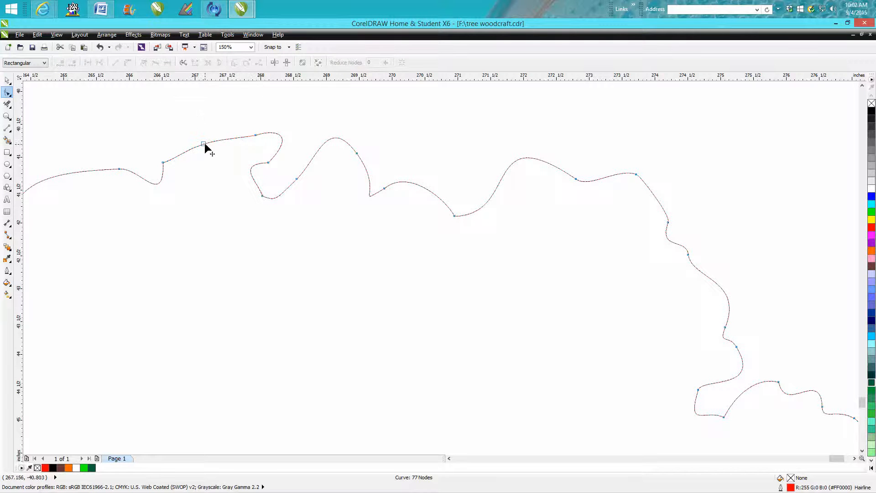
pyautogui.moveTo(220, 140); pyautogui.dragTo(213, 122)
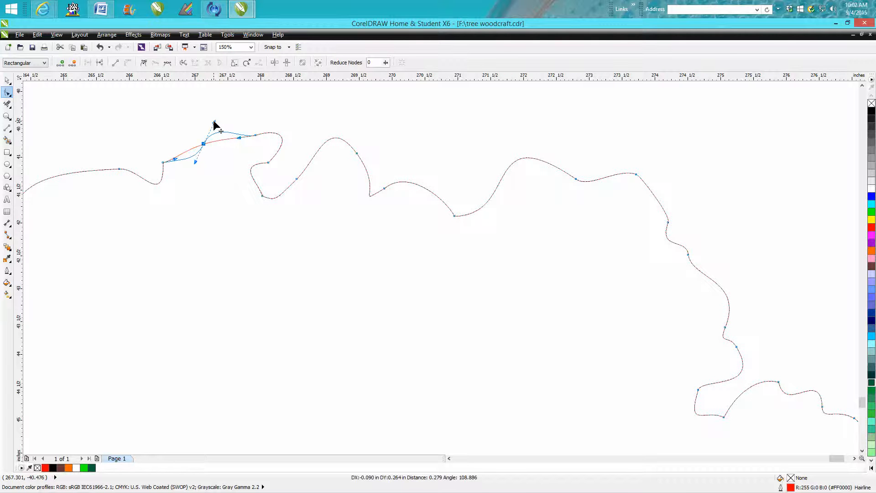
# Try stretching both handles of the smooth node into an exaggerated wave, and undo the stretching
pyautogui.moveTo(196, 161); pyautogui.dragTo(193, 263)
pyautogui.moveTo(206, 120); pyautogui.dragTo(229, 114)
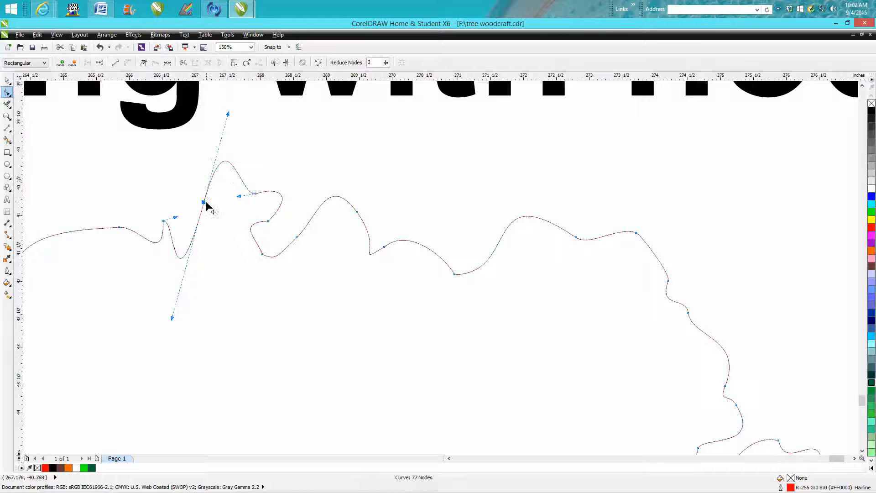
pyautogui.click(100, 47)
pyautogui.click(100, 47)
pyautogui.click(99, 47)
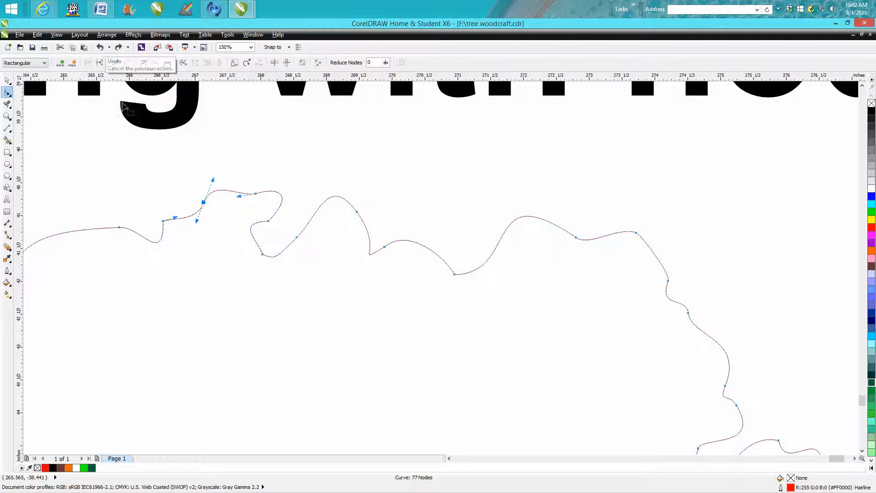
# Change the smooth node to a cusp node and raise its upper handle to form a taller bump on its right side
pyautogui.click(144, 63)
pyautogui.click(181, 181)
pyautogui.click(204, 202)
pyautogui.moveTo(208, 194); pyautogui.dragTo(227, 153)
# Round out the segment left of the new bump by pulling the corner node's short right-hand handle upward
pyautogui.click(163, 221)
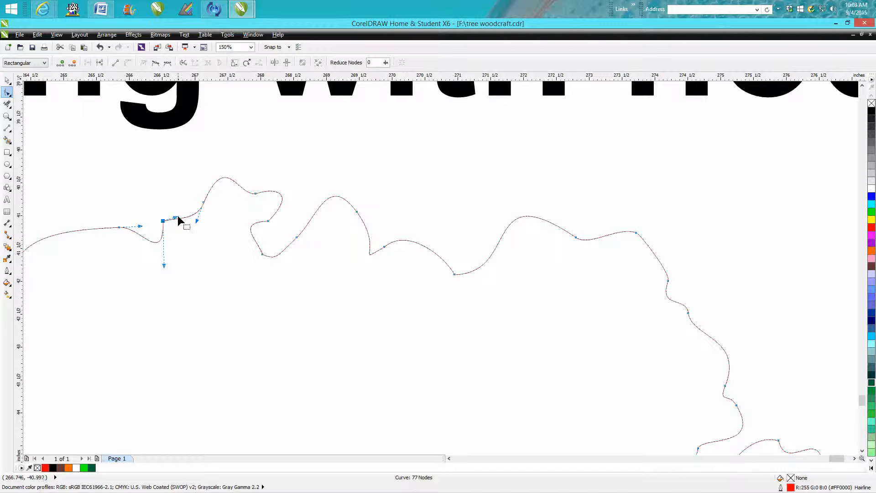
pyautogui.moveTo(177, 219); pyautogui.dragTo(161, 199)
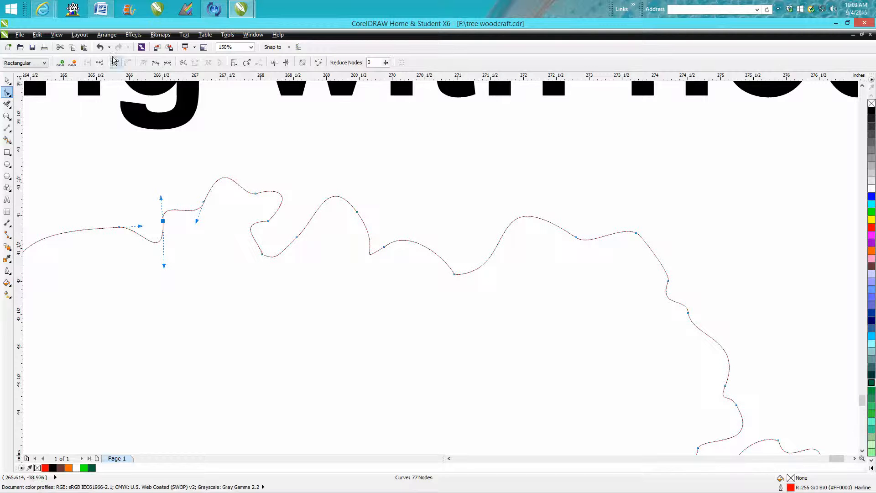
pyautogui.click(99, 47)
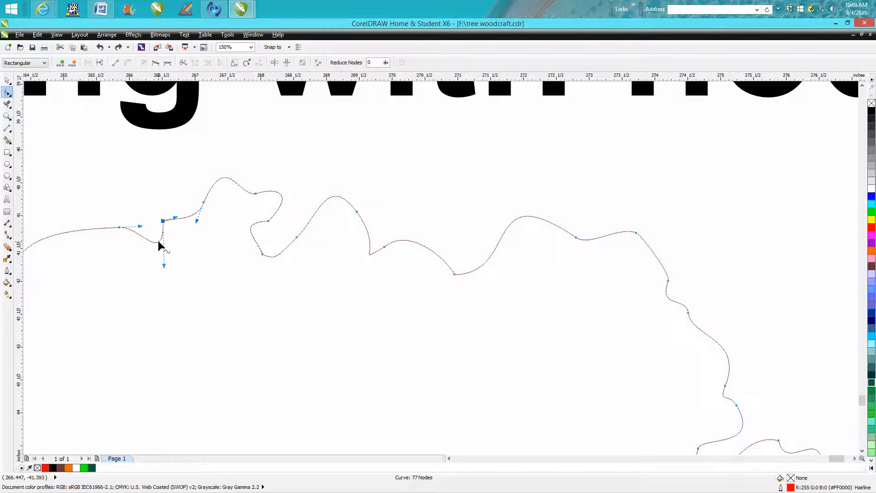
pyautogui.moveTo(174, 218); pyautogui.dragTo(157, 183)
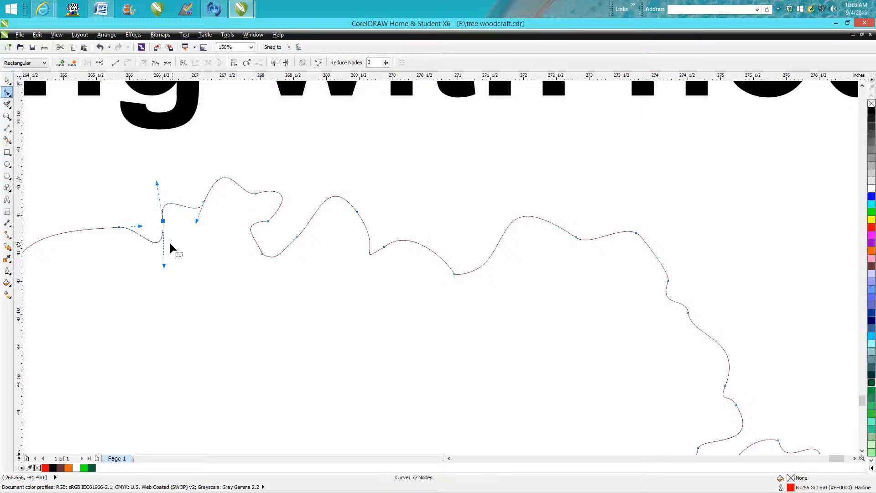
# Round the bottom of the crown's notch and deepen the wide valley to its right by adjusting their nodes' curve handles
pyautogui.click(263, 253)
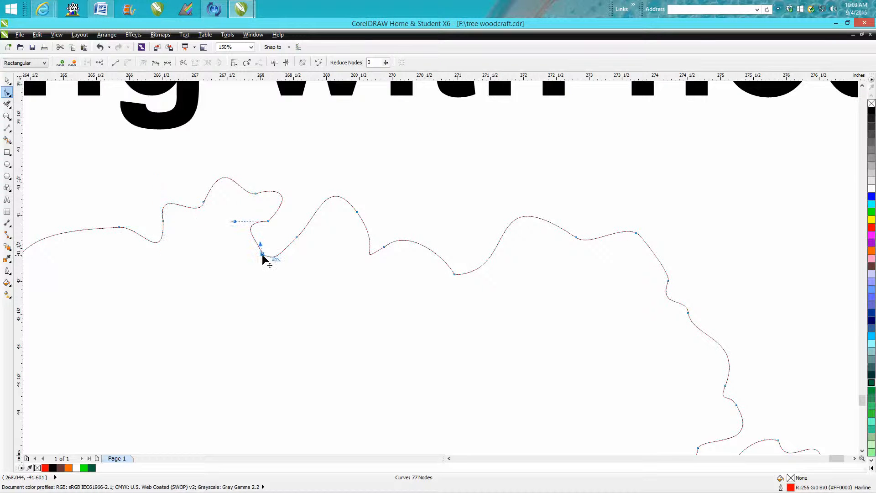
pyautogui.moveTo(257, 250)
pyautogui.mouseDown()
pyautogui.moveTo(247, 258)
pyautogui.moveTo(263, 262)
pyautogui.mouseUp()
pyautogui.click(454, 274)
pyautogui.moveTo(448, 259); pyautogui.dragTo(452, 241)
pyautogui.moveTo(521, 275); pyautogui.dragTo(471, 329)
# Delete the node on the flat stretch at the crown's upper left and the node at the bottom of the rounded notch
pyautogui.scroll(-2, 440, 314)
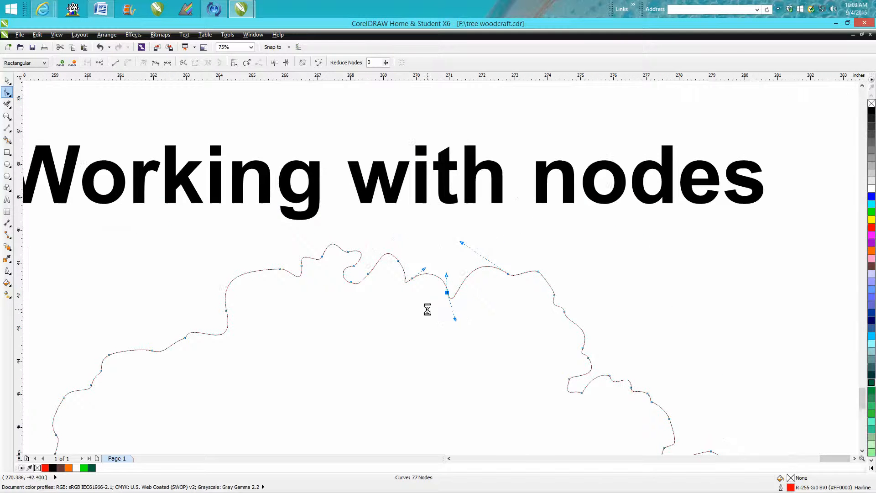
pyautogui.scroll(-1, 427, 309)
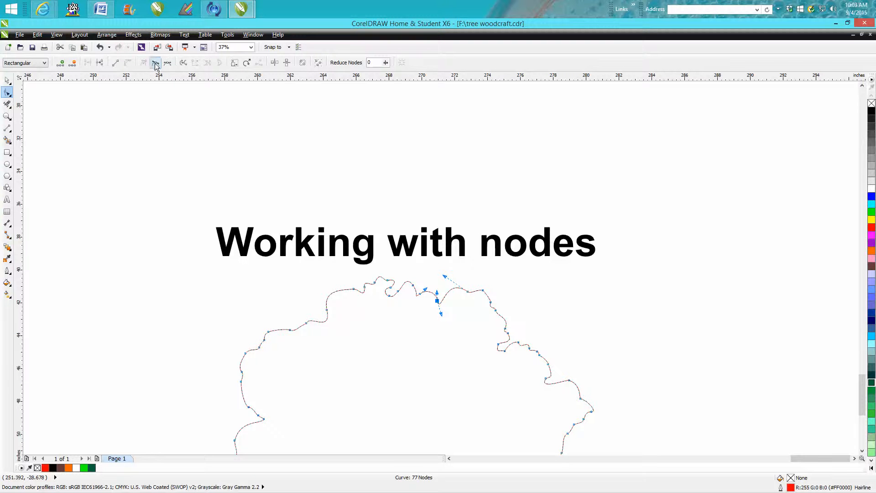
pyautogui.click(6, 116)
pyautogui.moveTo(275, 245); pyautogui.dragTo(639, 378)
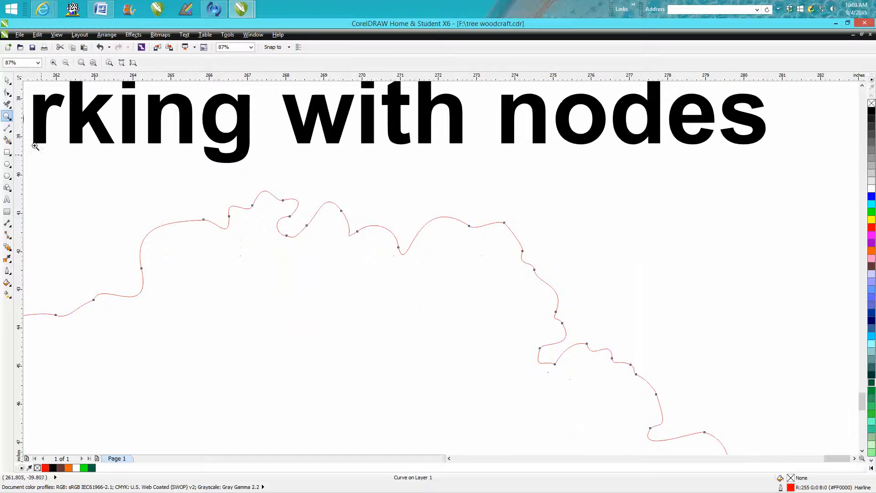
pyautogui.click(7, 93)
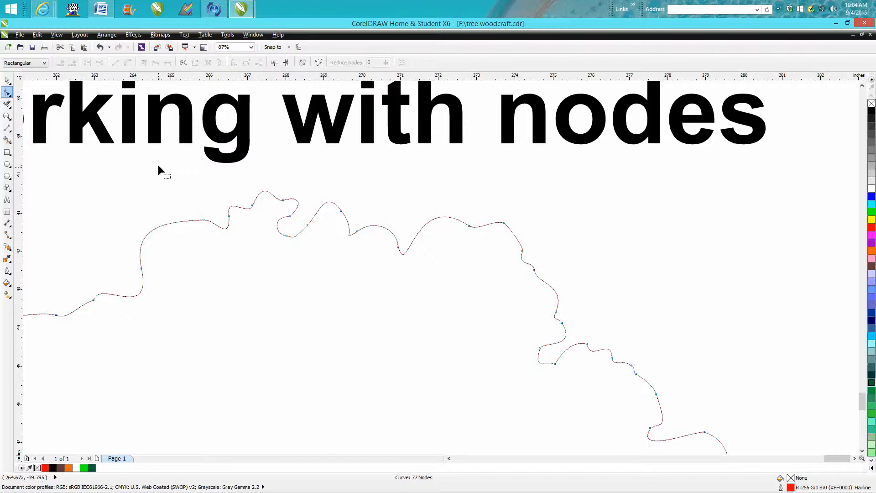
pyautogui.click(204, 221)
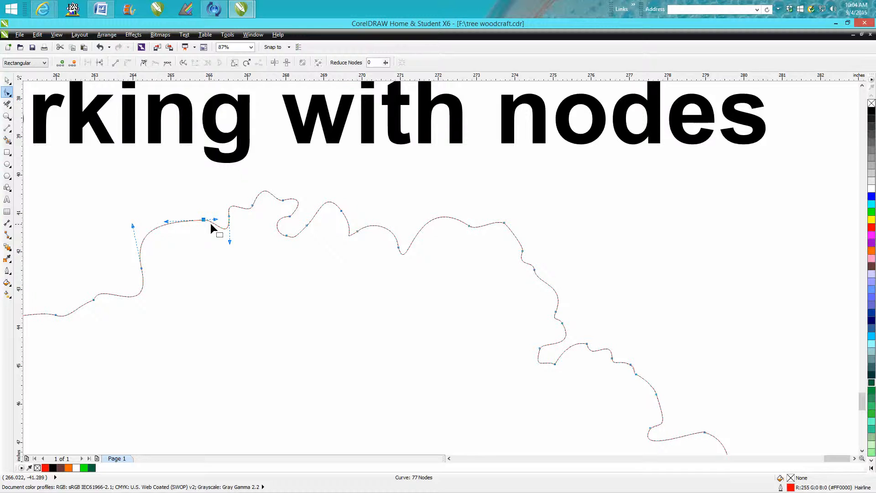
pyautogui.press('Delete')
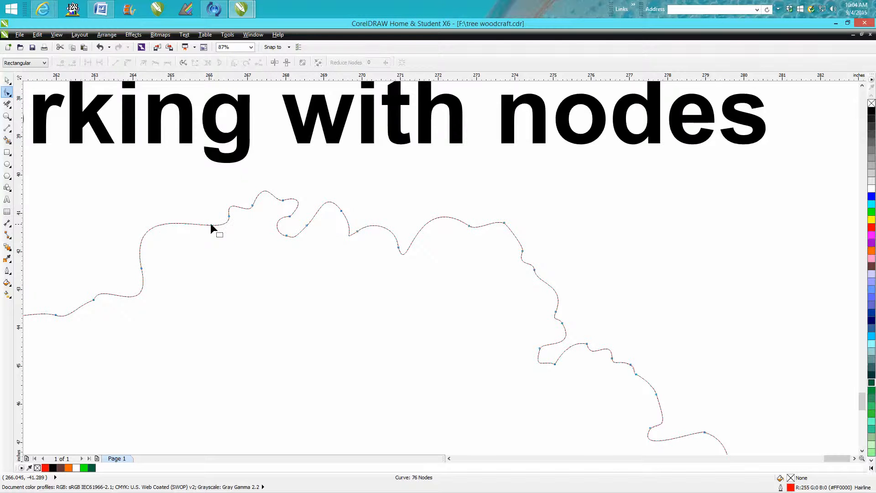
pyautogui.click(286, 236)
pyautogui.press('Delete')
# Add a node on the flat stretch at the crown's upper left, make it a cusp node, and lengthen its right handle
pyautogui.doubleClick(173, 223)
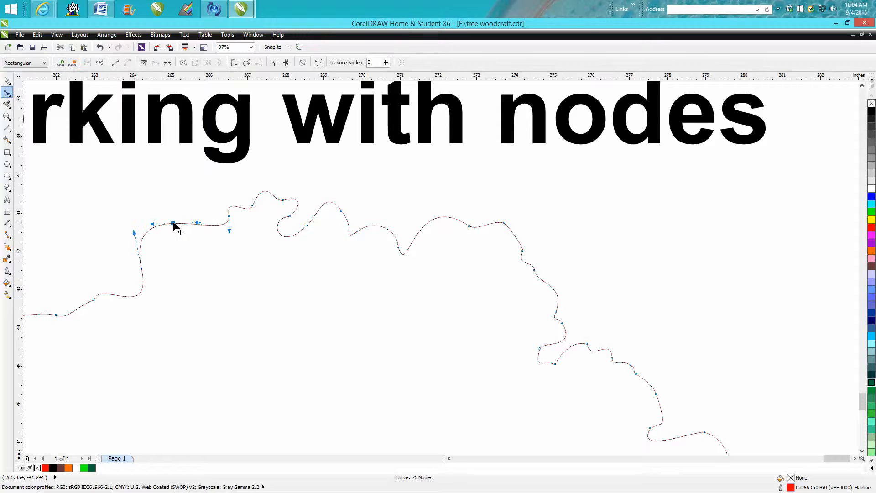
pyautogui.click(144, 63)
pyautogui.moveTo(199, 224)
pyautogui.mouseDown()
pyautogui.moveTo(200, 247)
pyautogui.moveTo(211, 246)
pyautogui.moveTo(205, 203)
pyautogui.moveTo(192, 196)
pyautogui.moveTo(207, 224)
pyautogui.mouseUp()
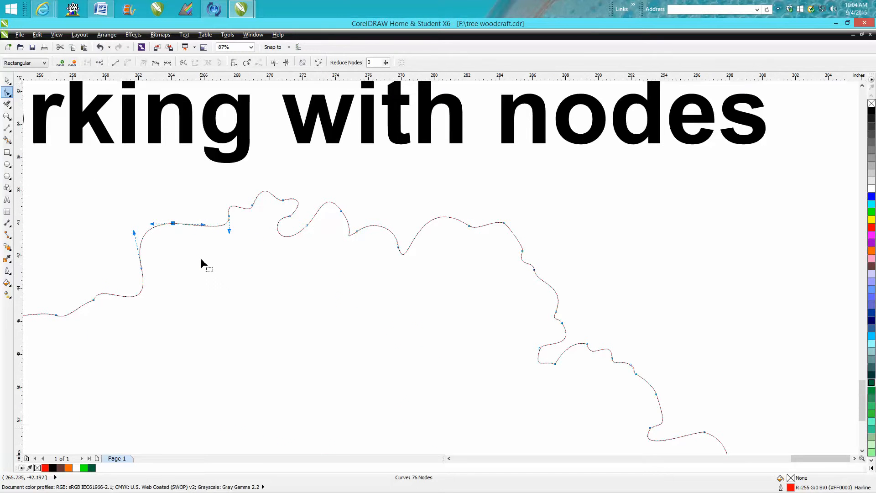
pyautogui.scroll(-2, 200, 258)
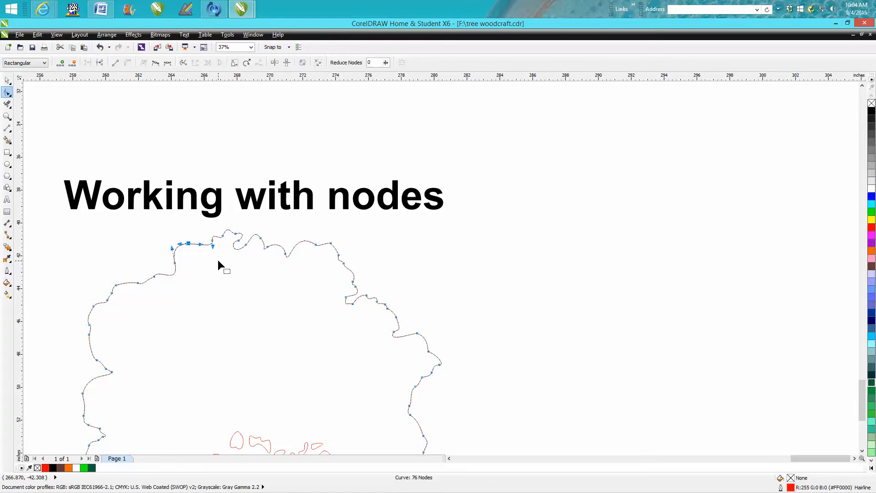